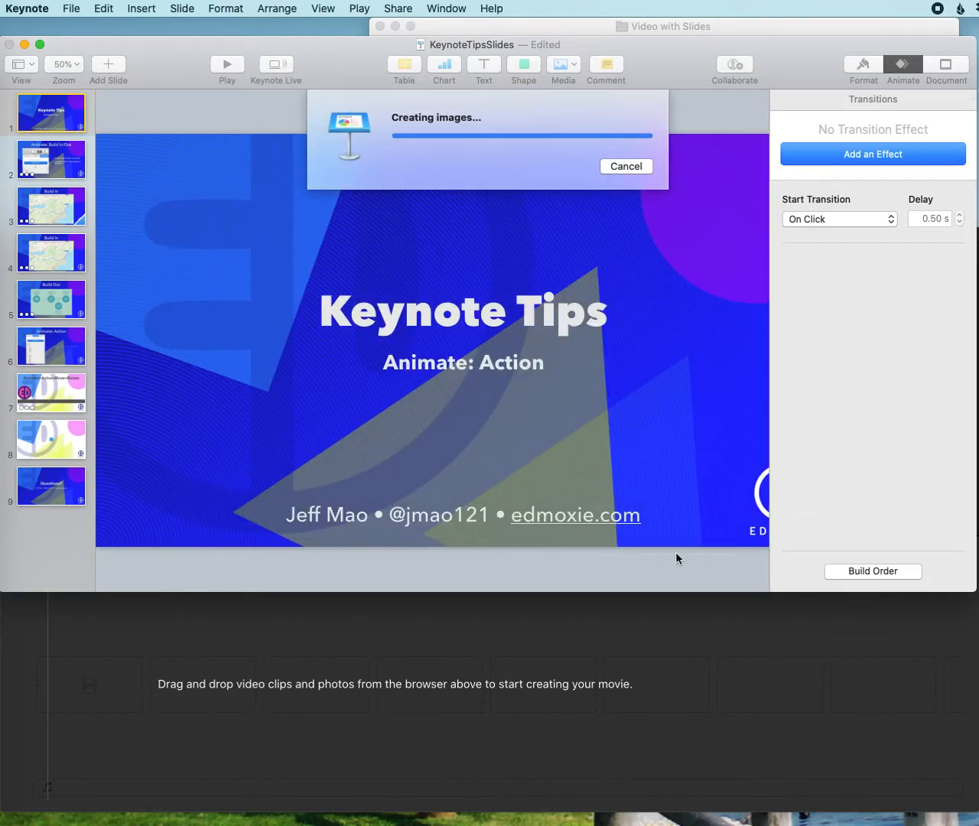
Close the Keynote presentation window and look through the first four exported images in the KeynoteTipsSlides folder
click(10, 44)
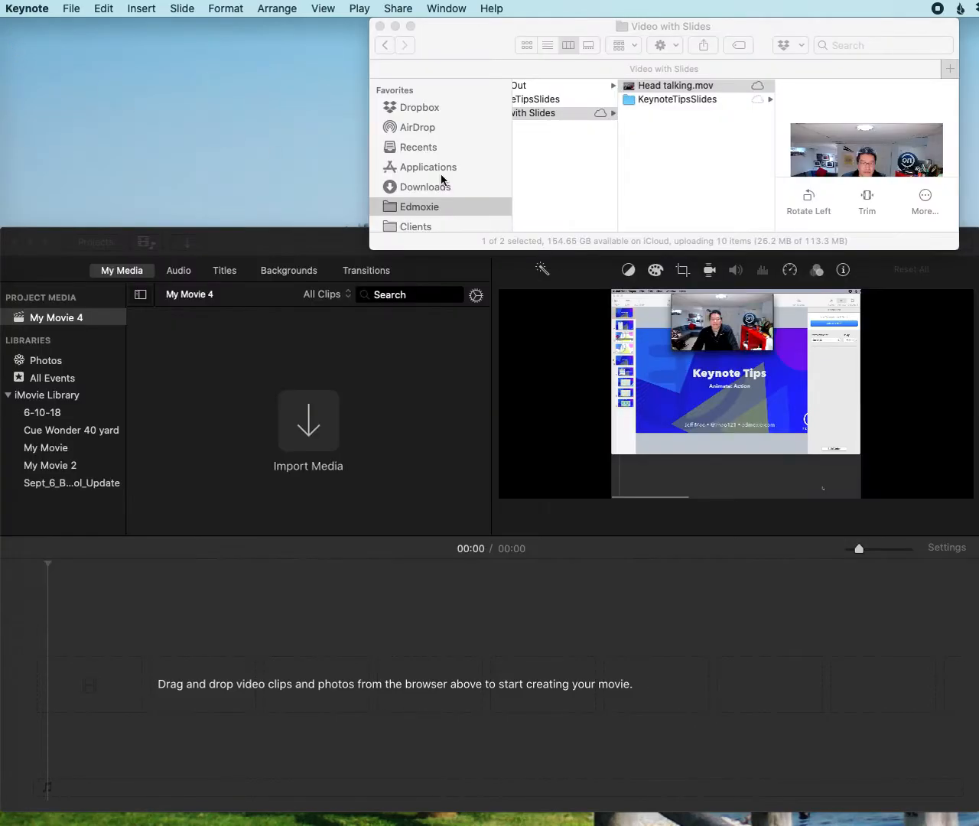
drag(647, 50, 458, 34)
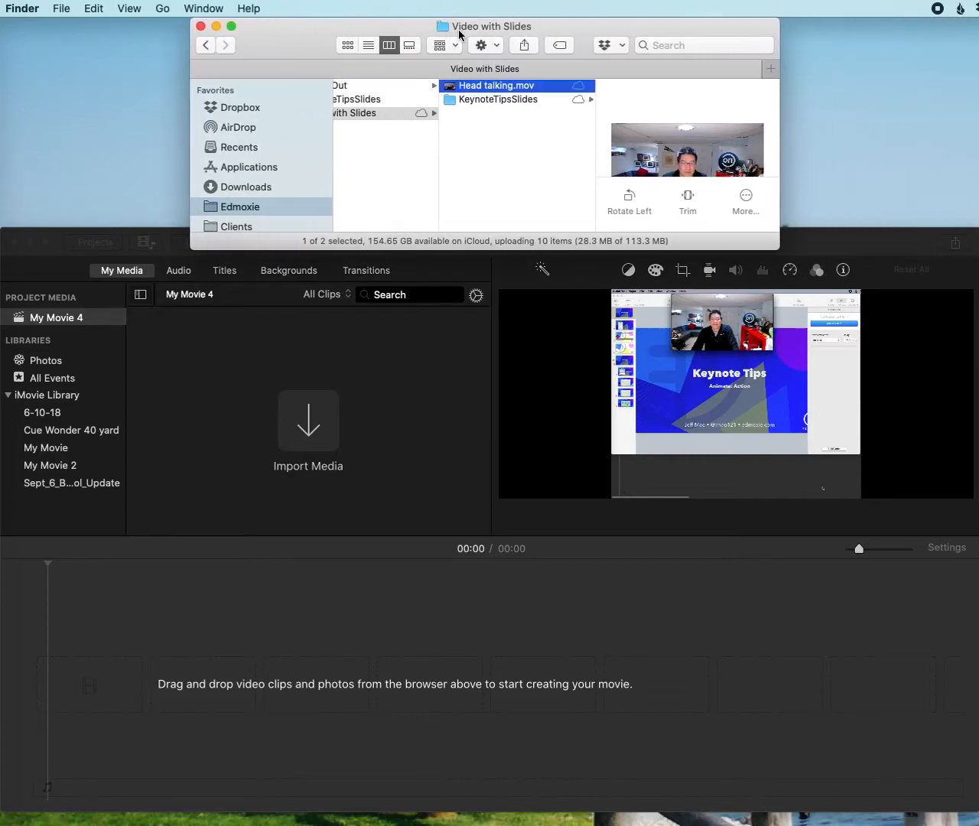
click(474, 100)
click(635, 89)
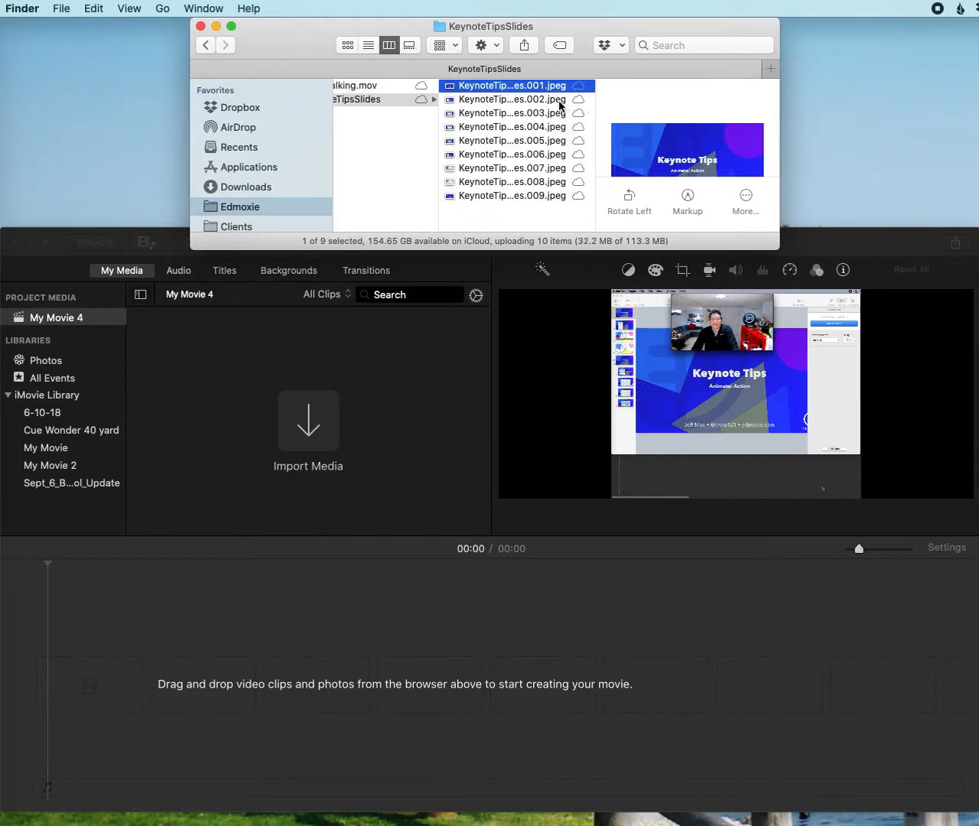
click(547, 99)
click(530, 114)
click(526, 127)
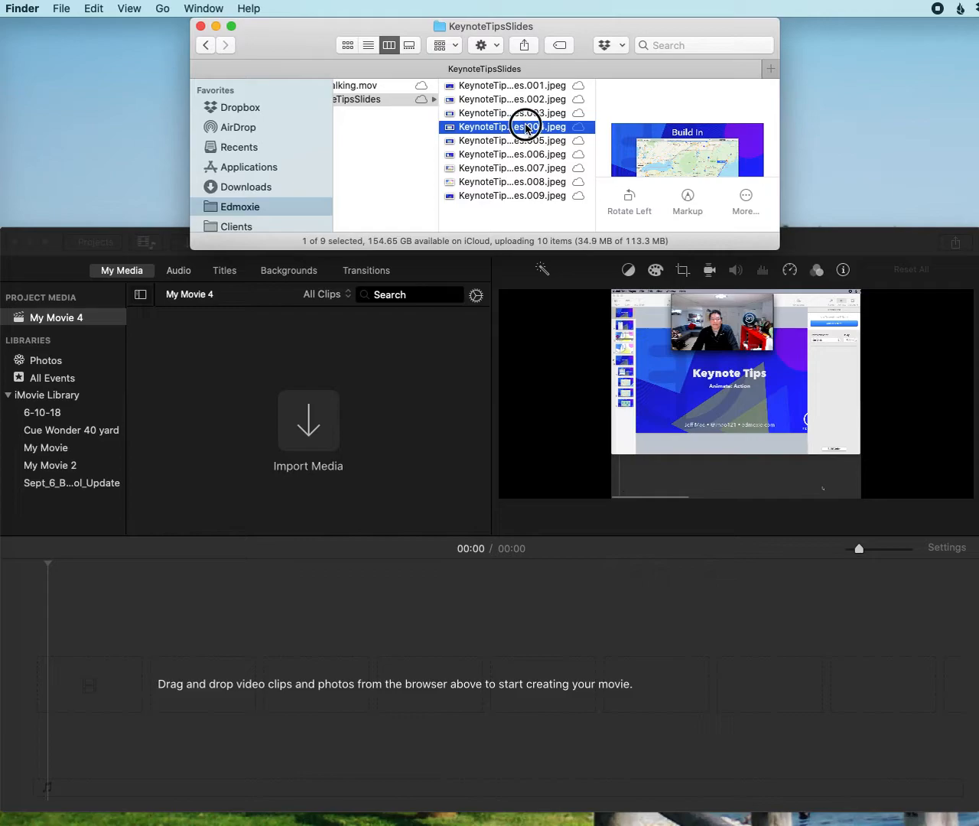
Import Head talking.mov and slide images 001 to 004 from KeynoteTipsSlides into the My Movie 4 project's media
click(365, 86)
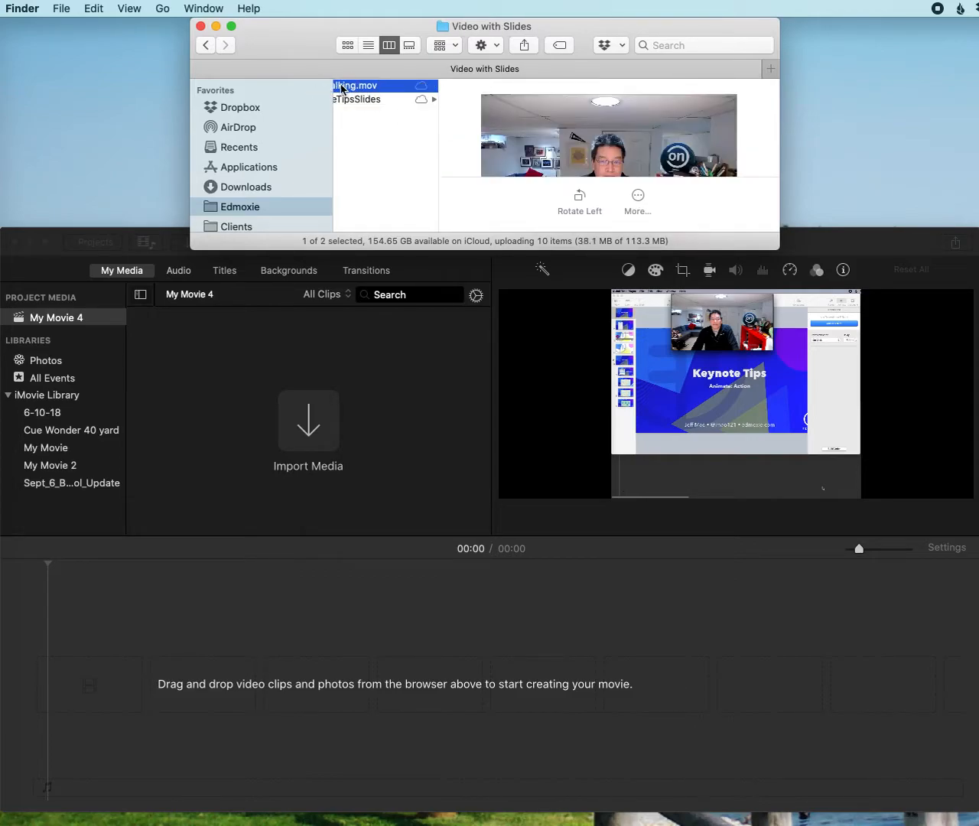
drag(345, 90, 299, 400)
click(365, 100)
click(364, 100)
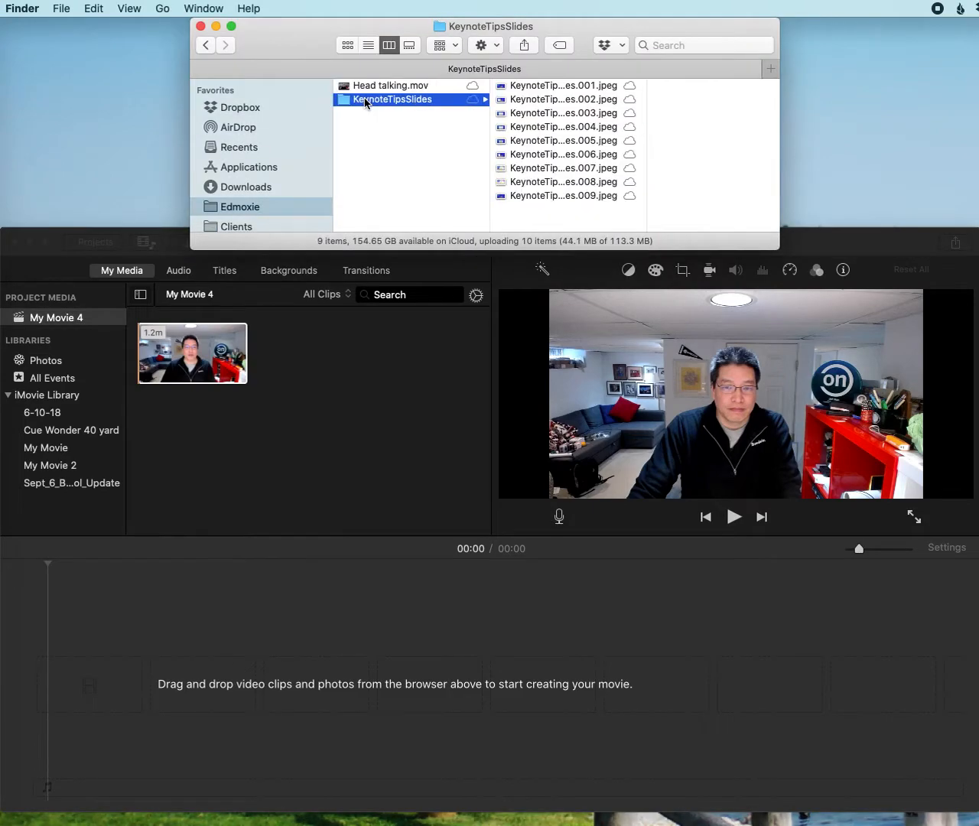
click(510, 85)
shift+click(477, 130)
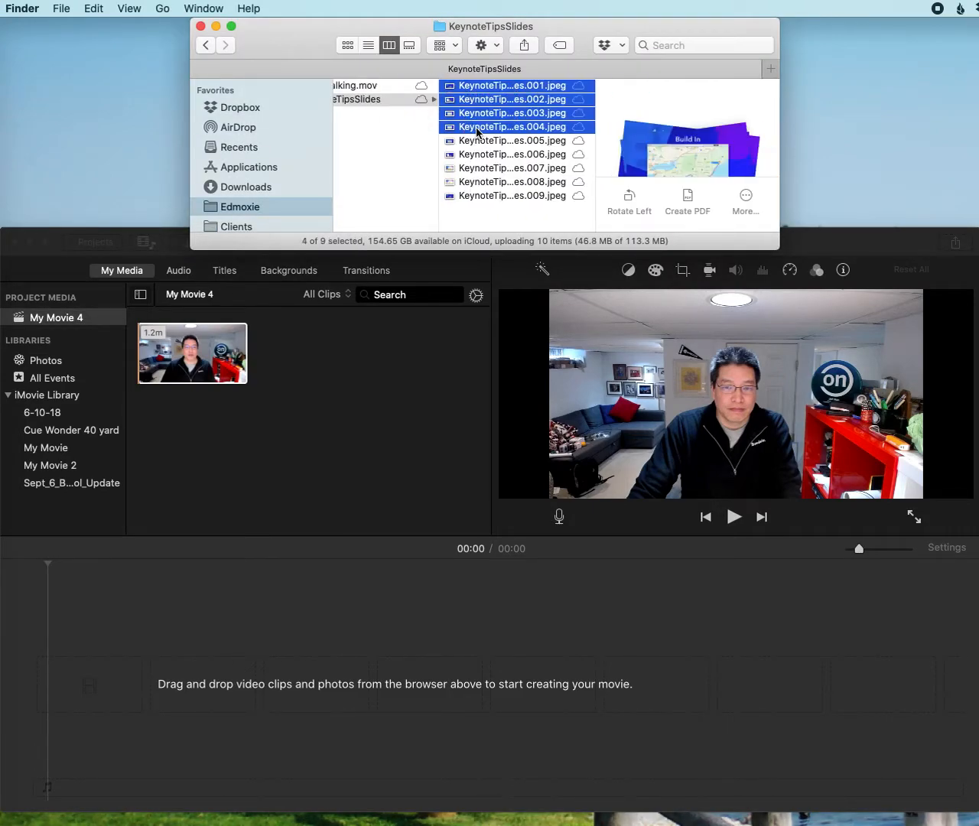
drag(455, 130, 387, 374)
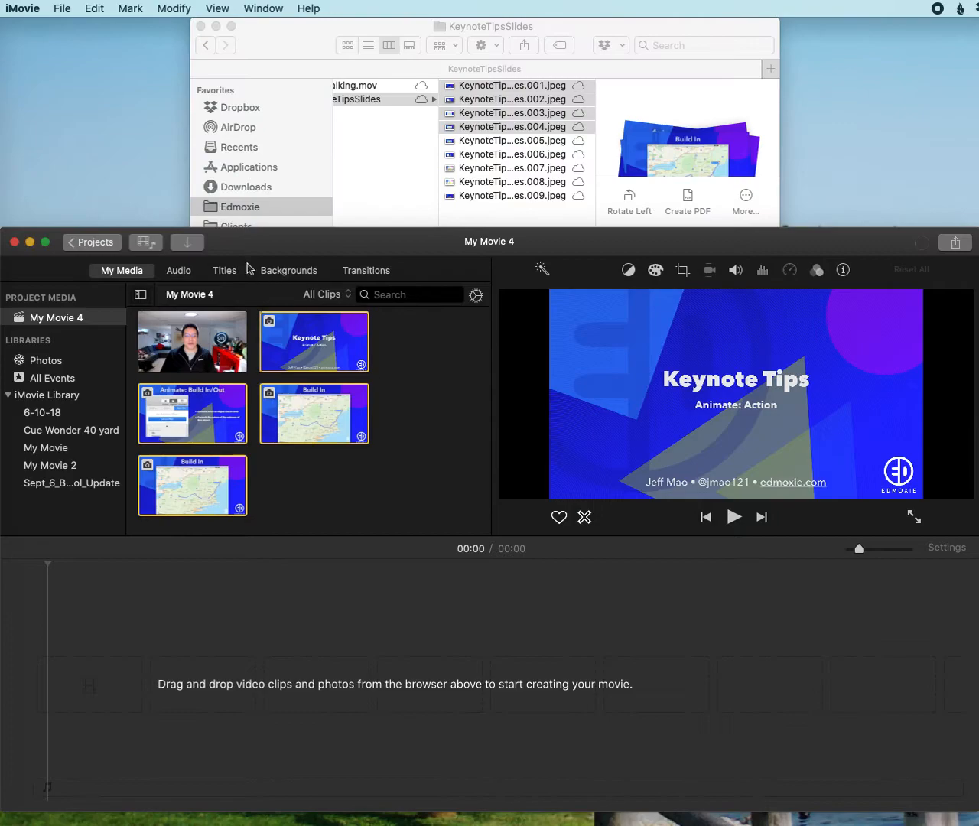
Move and enlarge the iMovie window, and add the talking-head video to the start of the timeline
drag(255, 251, 255, 31)
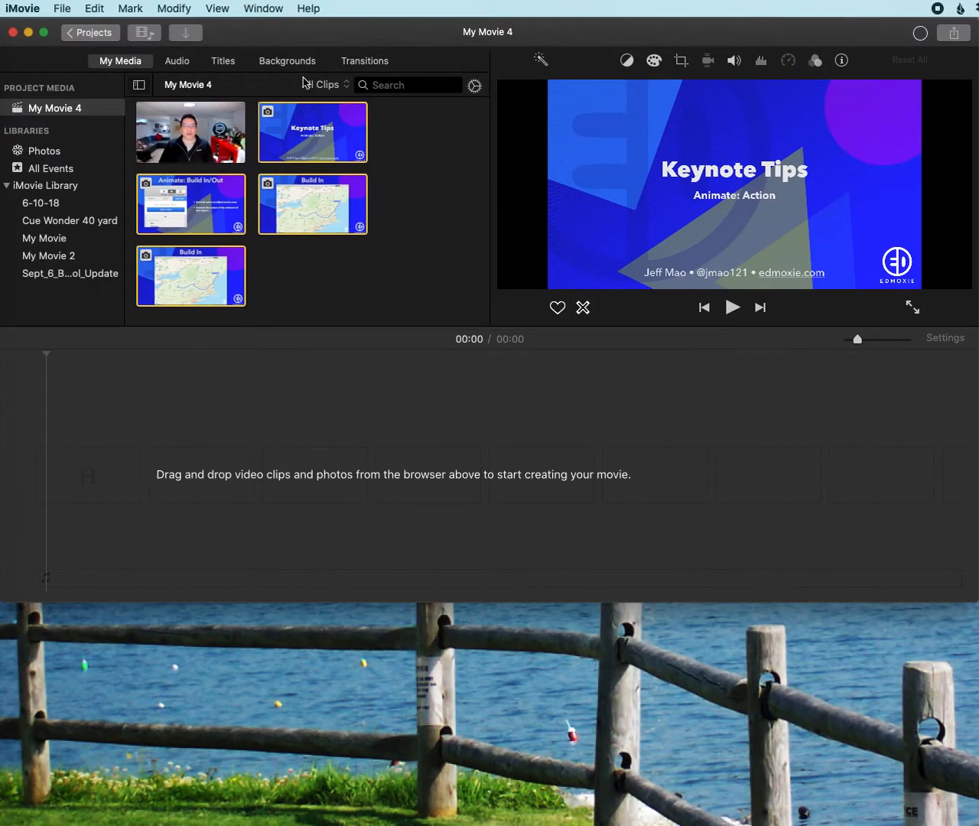
click(904, 582)
drag(971, 596, 960, 741)
drag(191, 147, 69, 602)
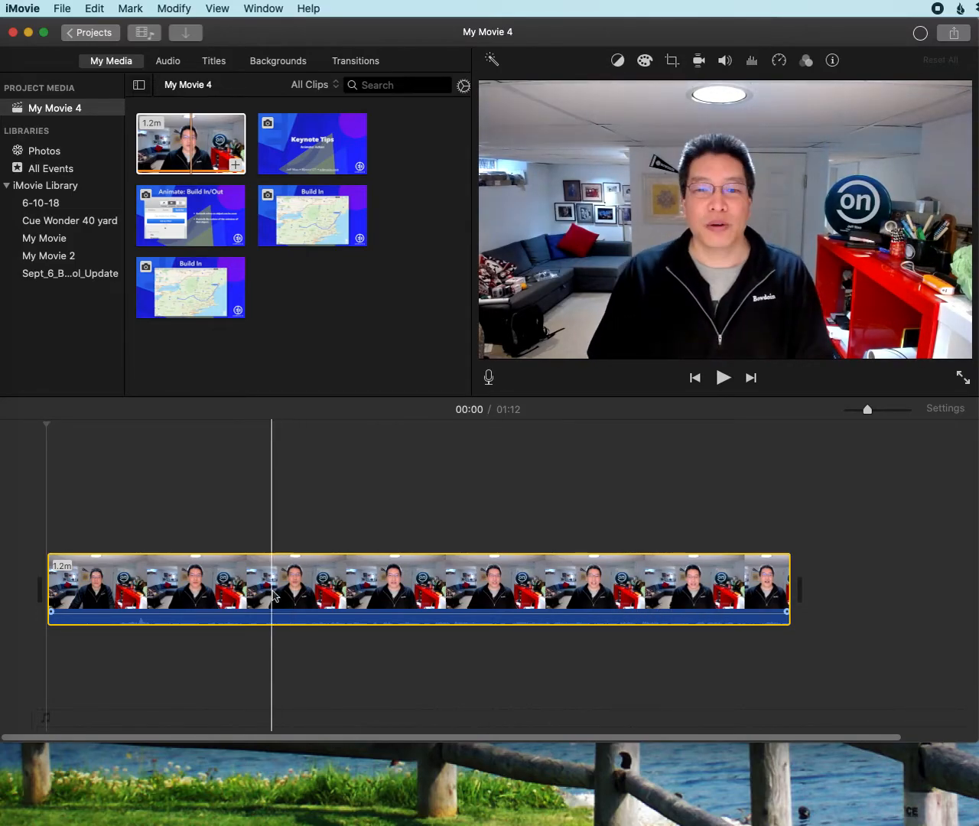
Place the Keynote Tips title slide as a cutaway above the video near the 13-second mark and lengthen it
click(305, 138)
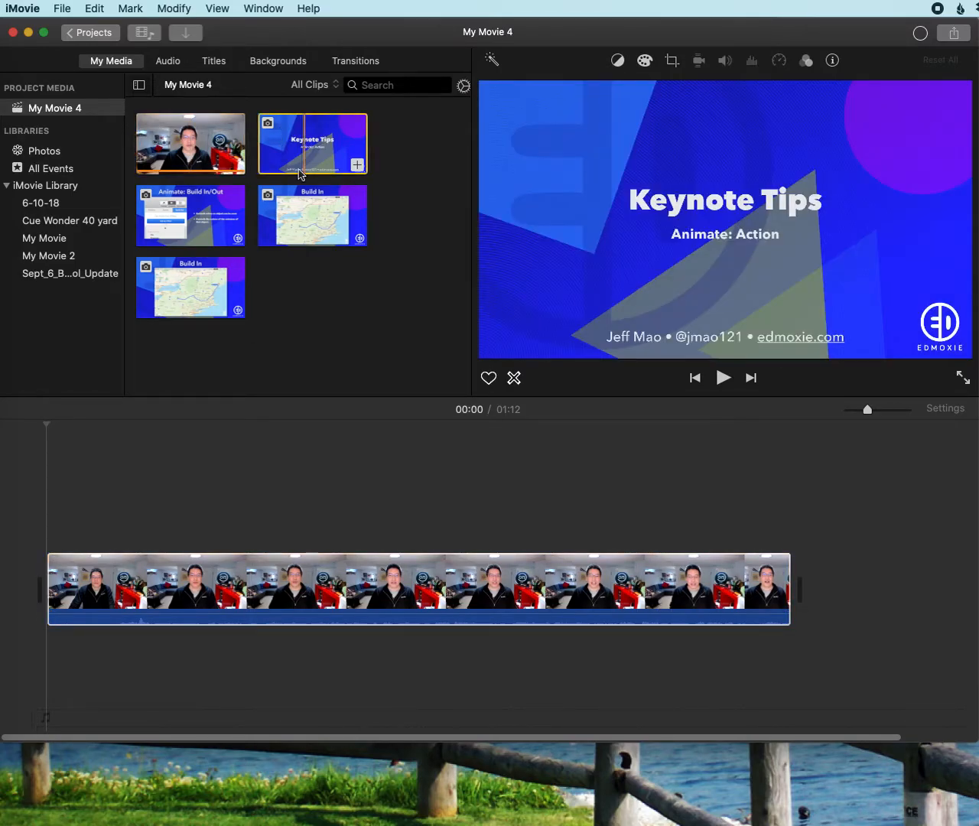
click(100, 581)
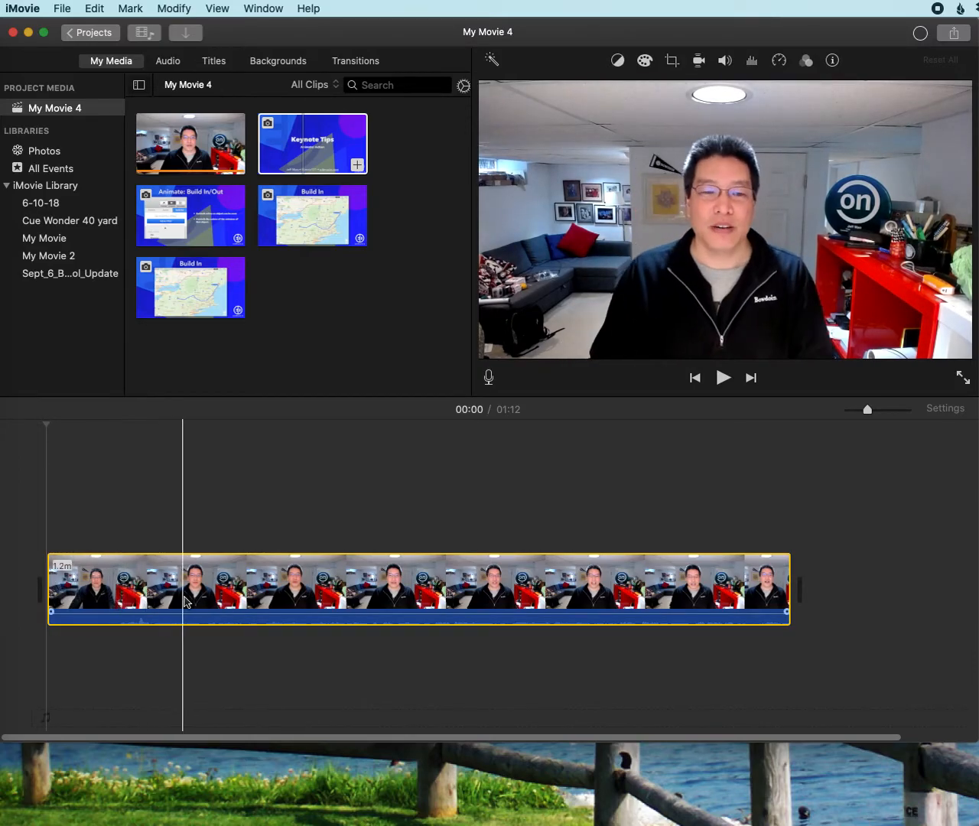
drag(316, 157, 178, 520)
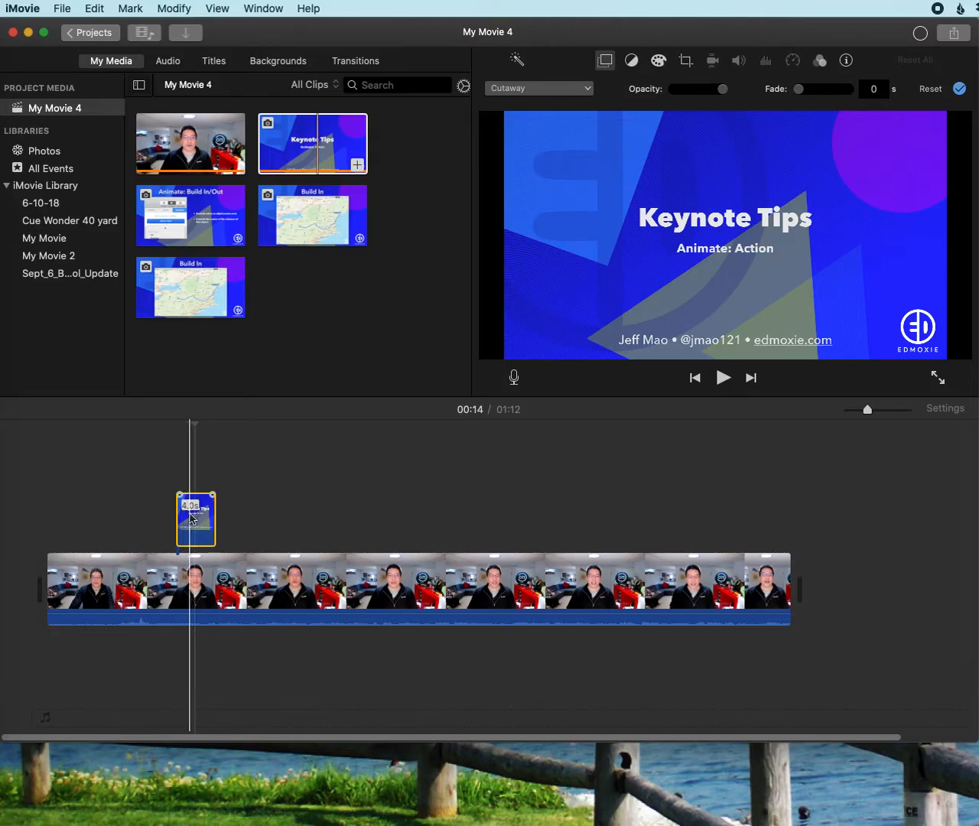
drag(215, 519, 245, 531)
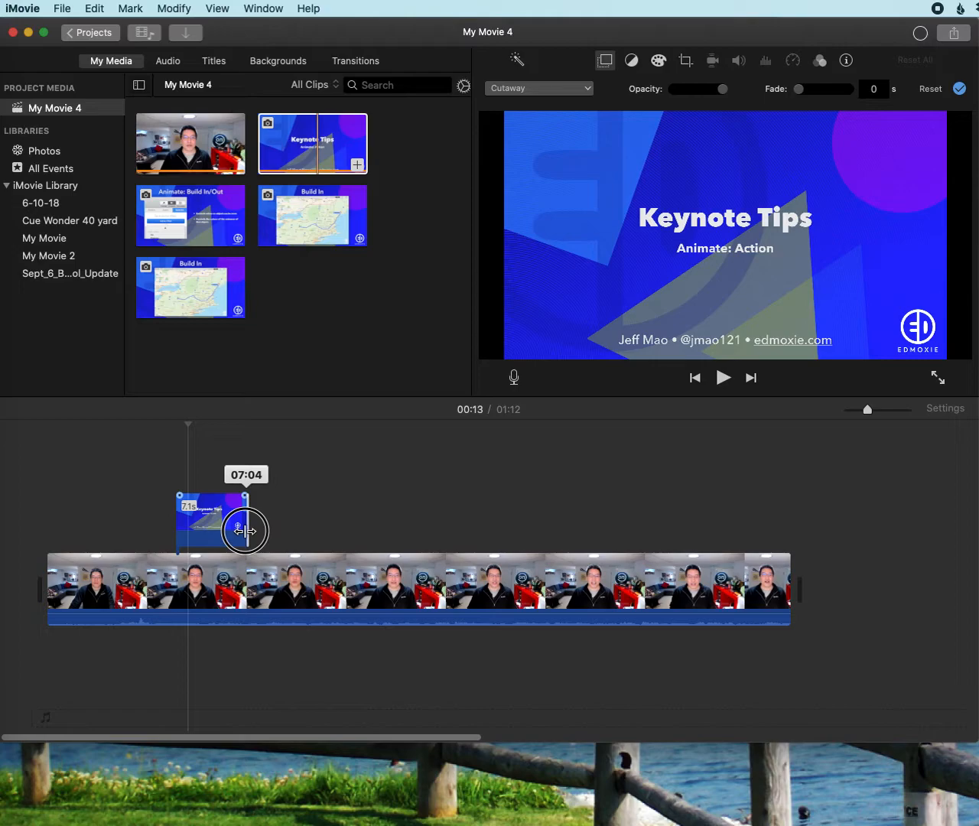
drag(244, 530, 273, 534)
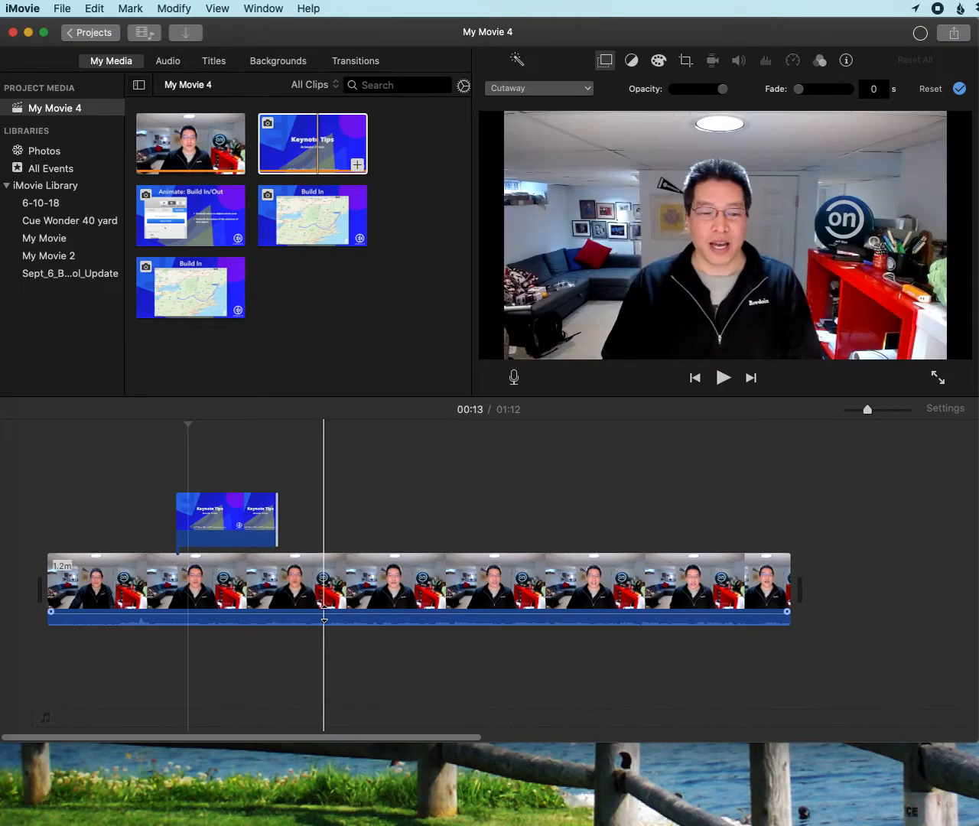
Add the Animate: Build In/Out slide as a cutaway starting just before 0:40 and extend it to 10.3 seconds
click(216, 229)
drag(216, 231, 440, 505)
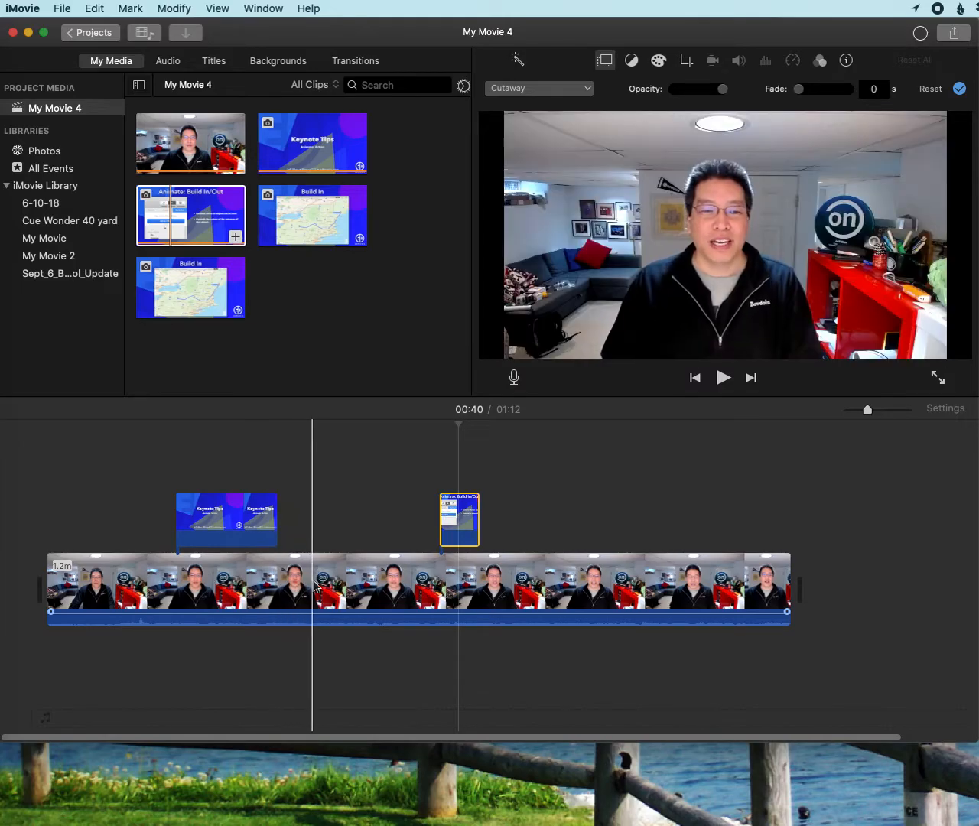
click(384, 588)
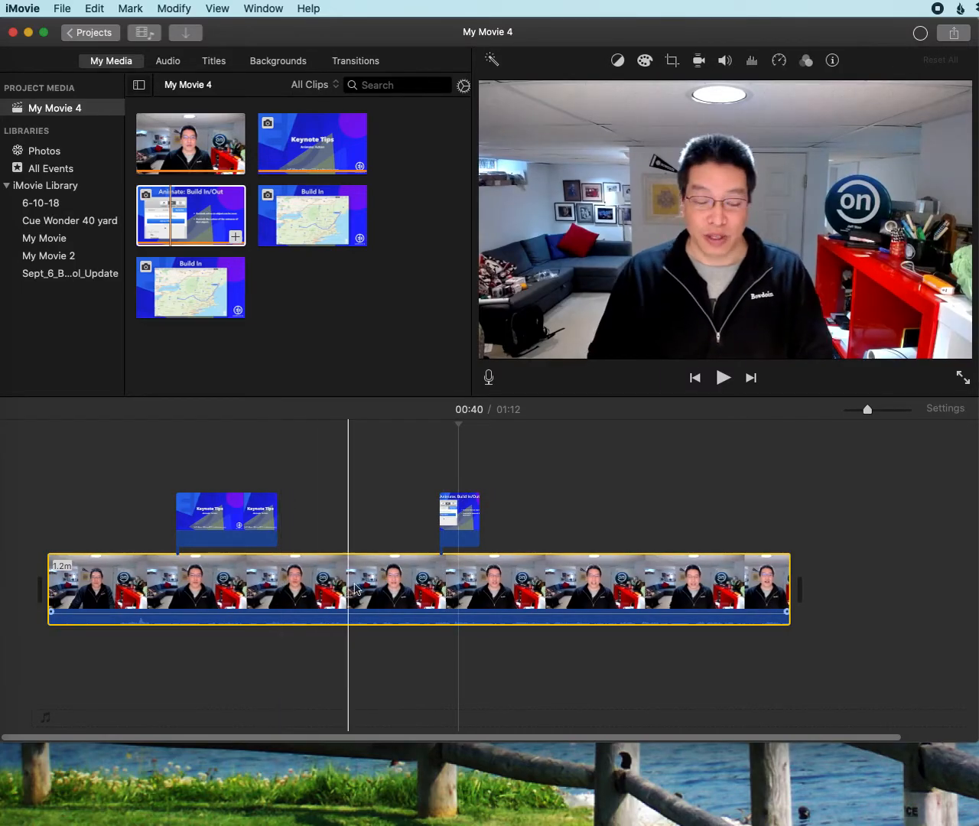
mouse_move(453, 530)
drag(473, 524, 542, 526)
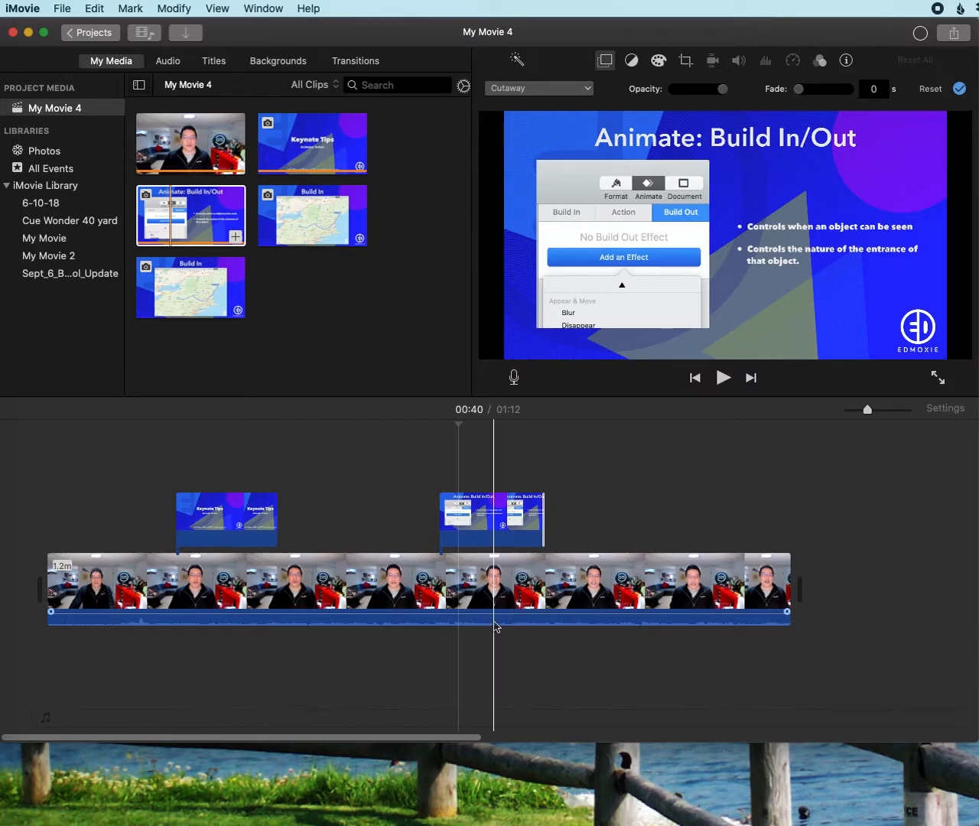
Add the last Build In map slide as a cutaway near the video's end, lengthen it and shift it slightly earlier
drag(208, 304, 763, 524)
click(659, 522)
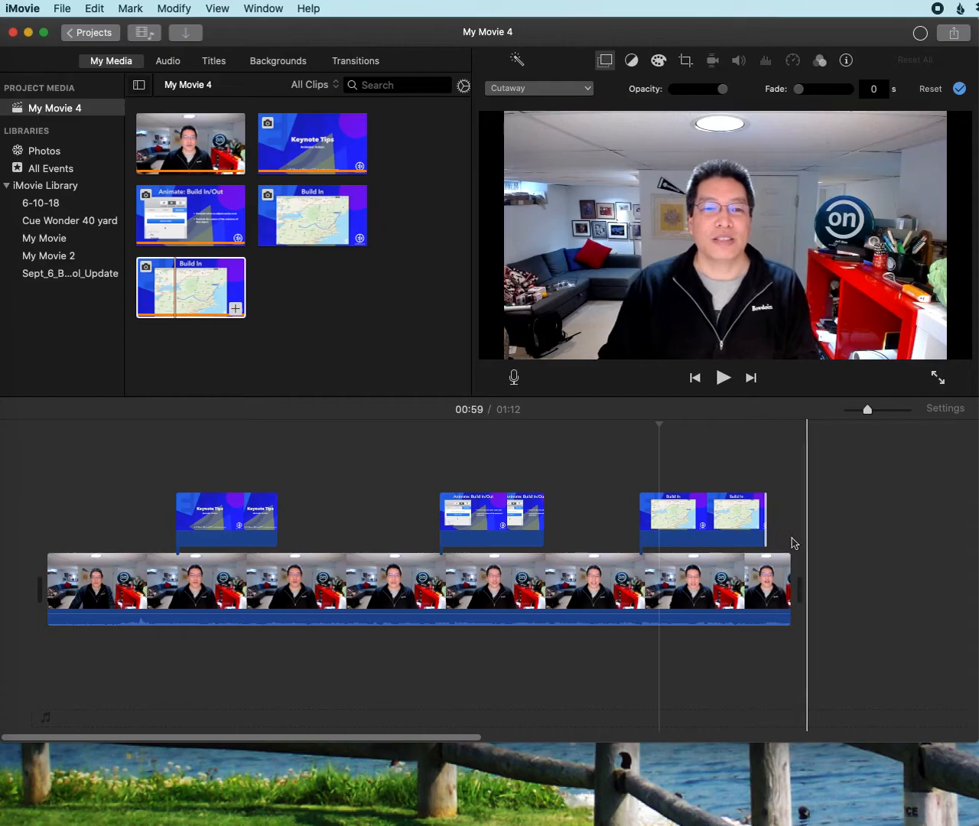
drag(686, 517, 662, 516)
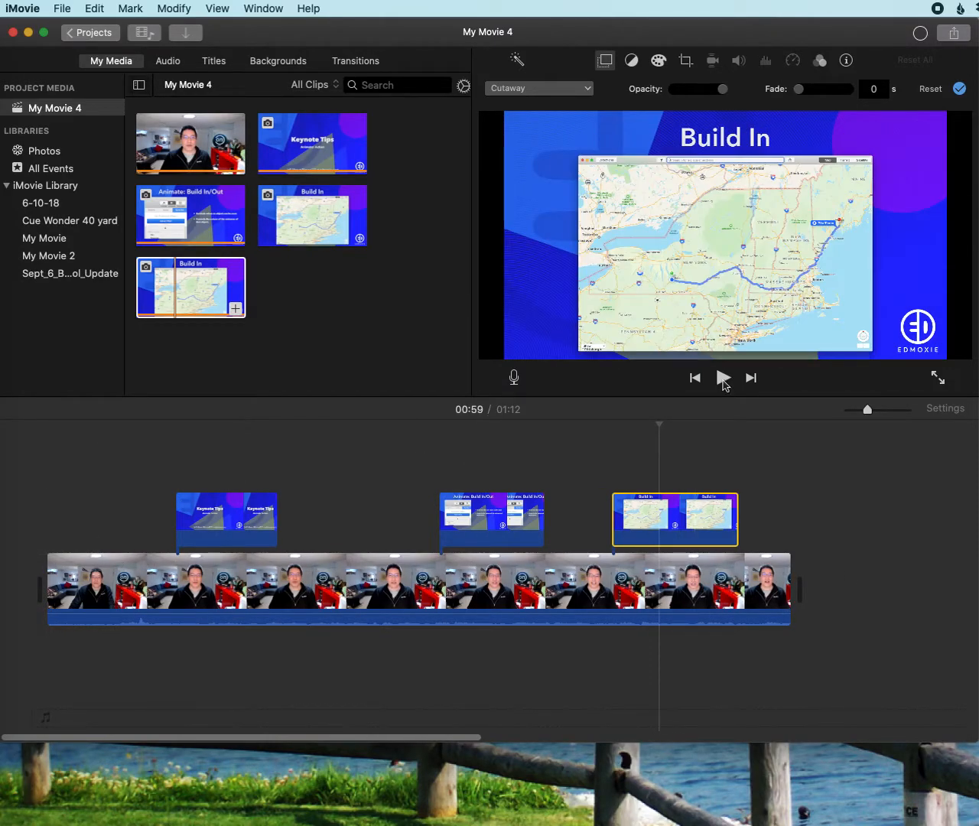
Play the movie from the start, skip ahead to just before the Animate: Build In/Out cutaway, and stop playback
click(723, 381)
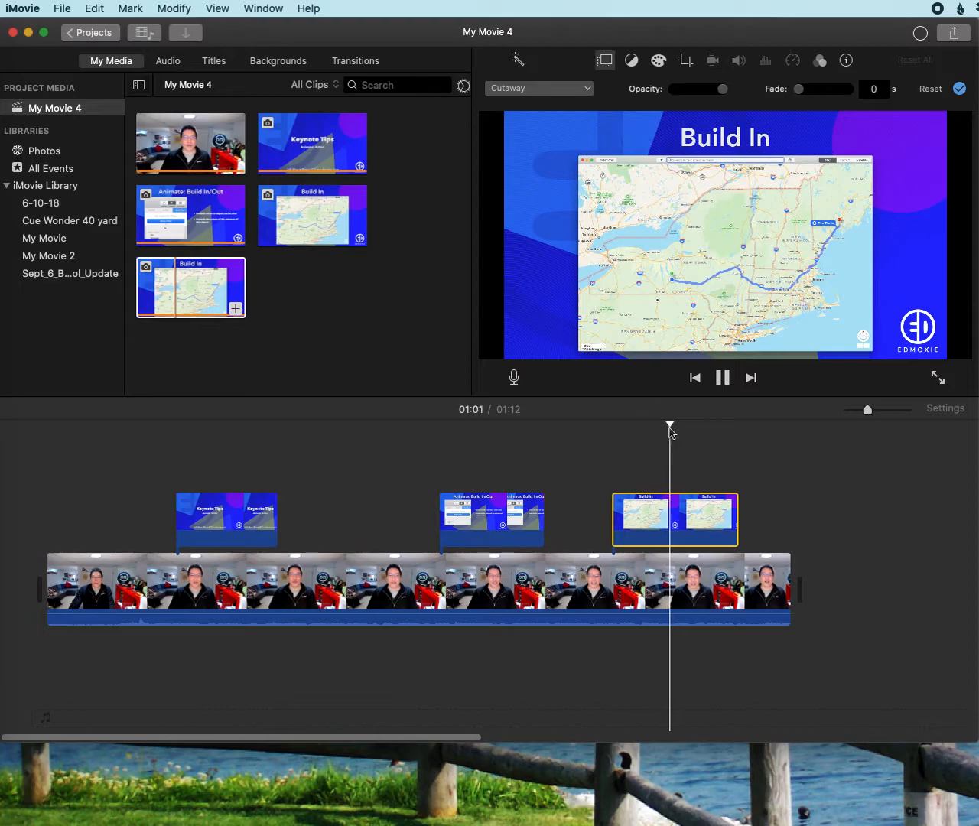
drag(671, 425, 241, 424)
click(26, 430)
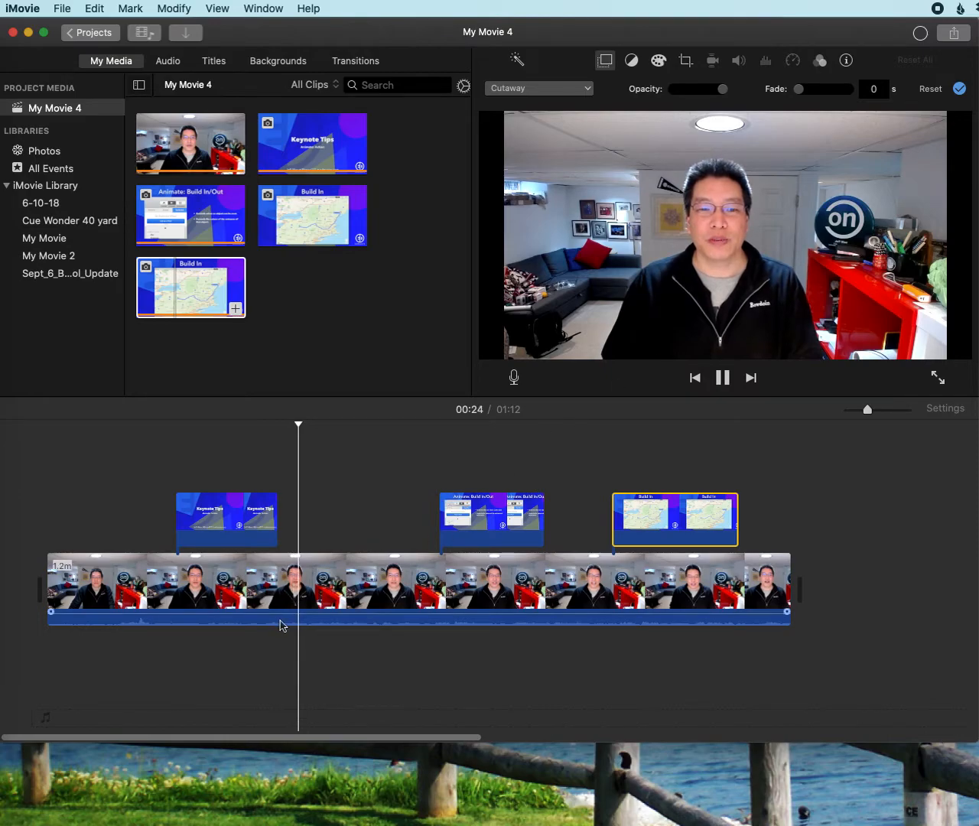
click(415, 490)
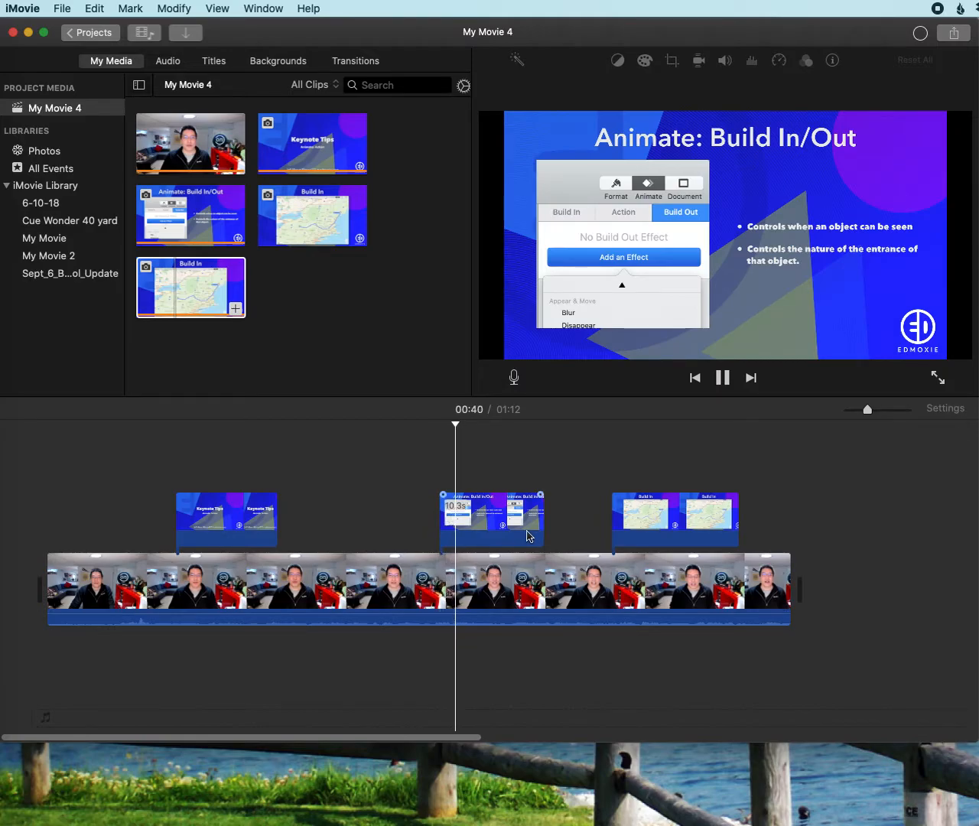
key(space)
click(459, 585)
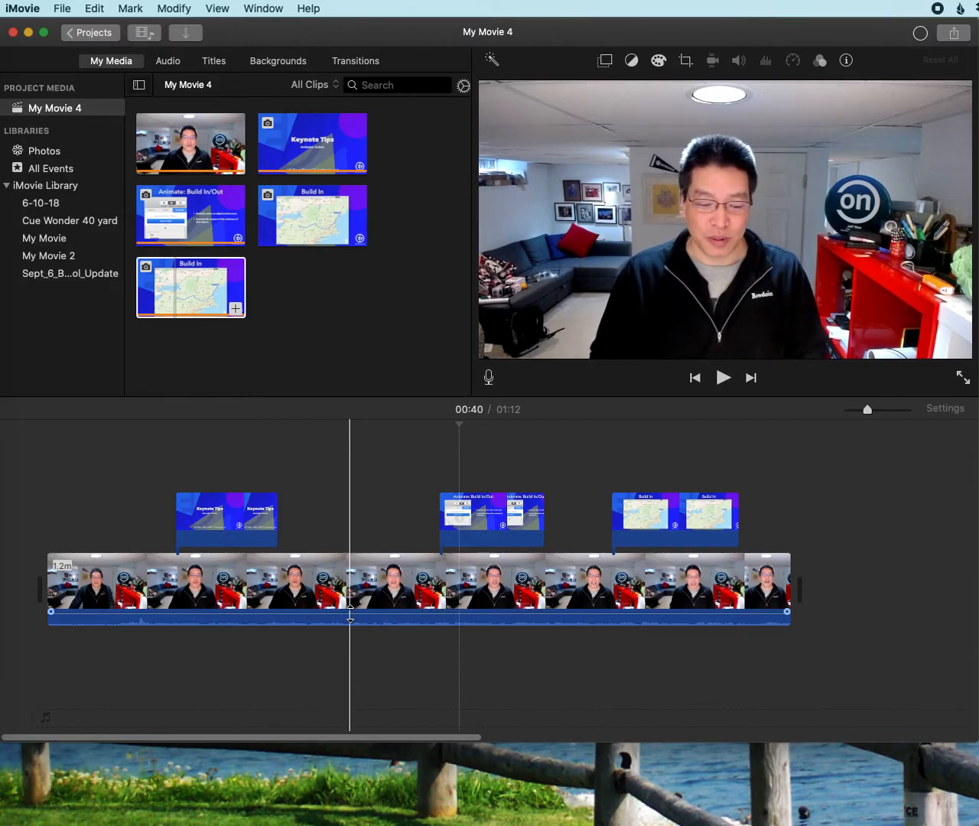
click(346, 632)
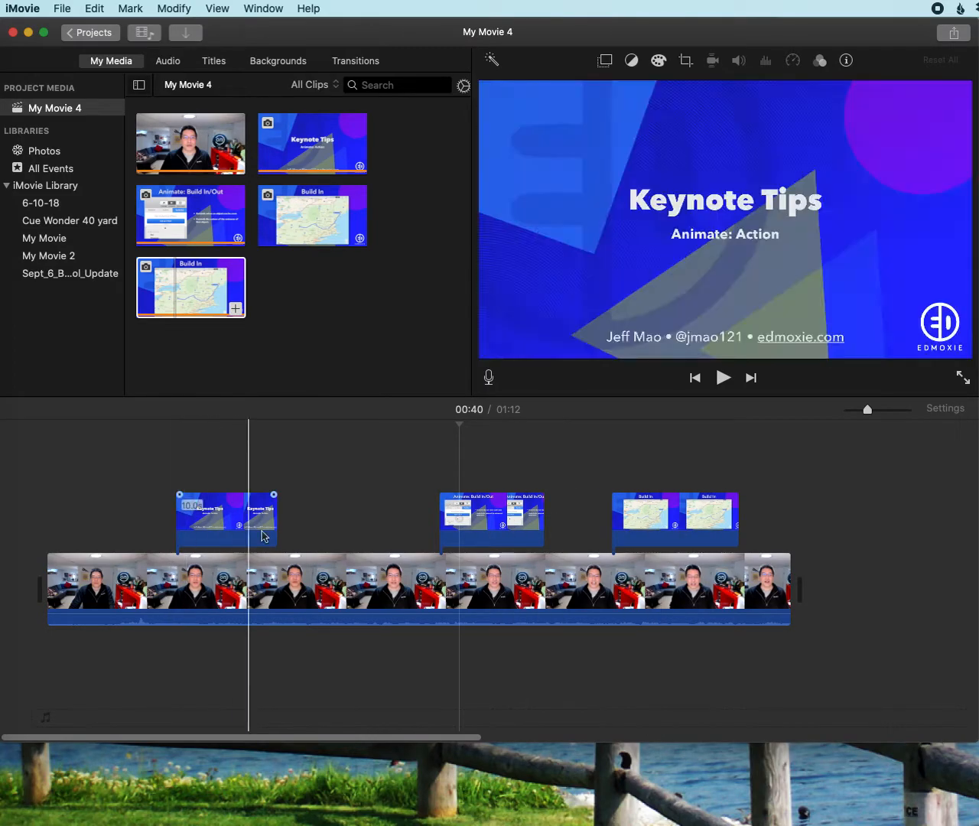
Look at the sharing options for the movie and return to the timeline
click(945, 36)
click(912, 35)
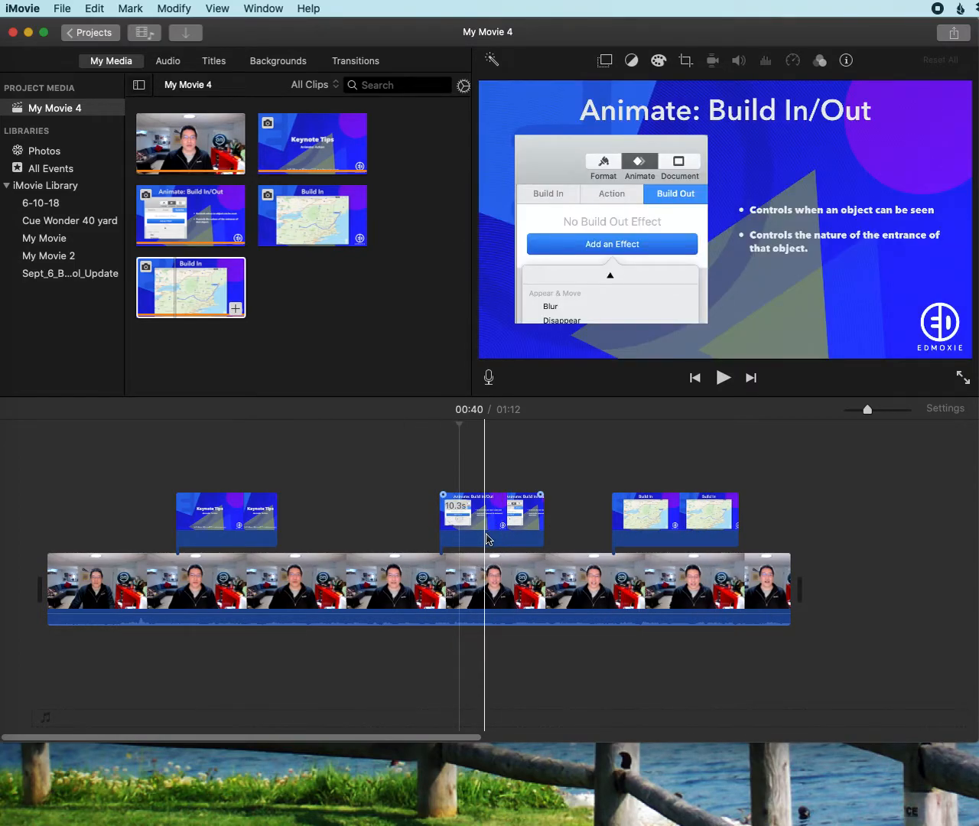
click(447, 574)
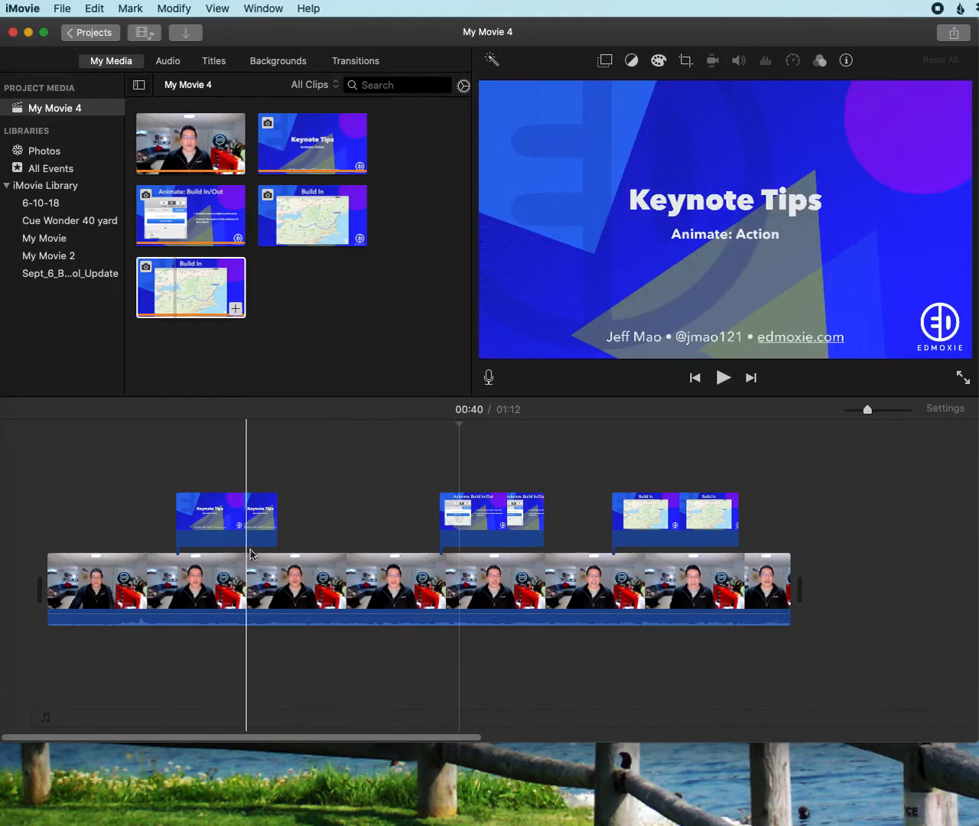